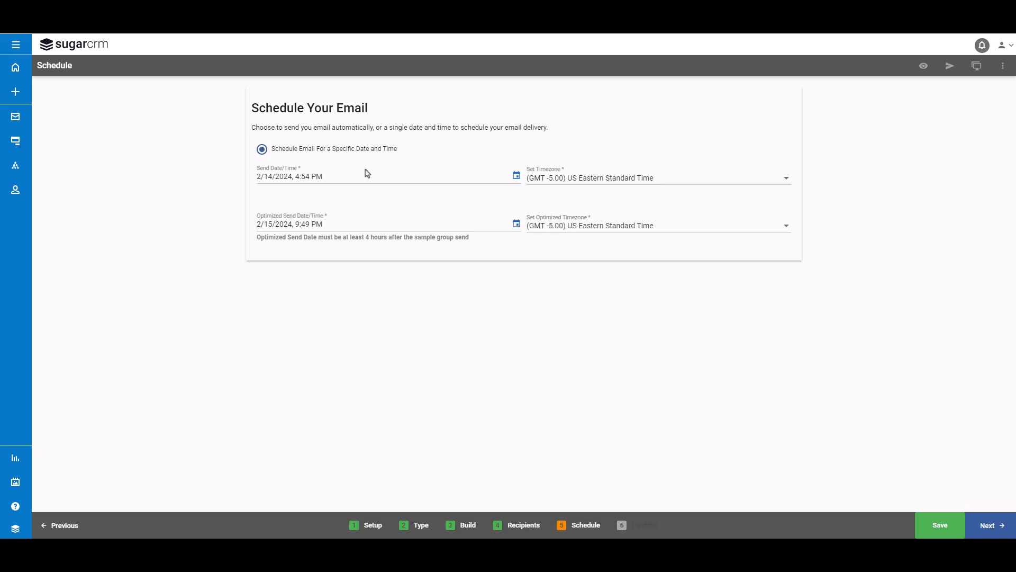
# Choose March 1, 2024 as the email's send date.
pyautogui.click(516, 176)
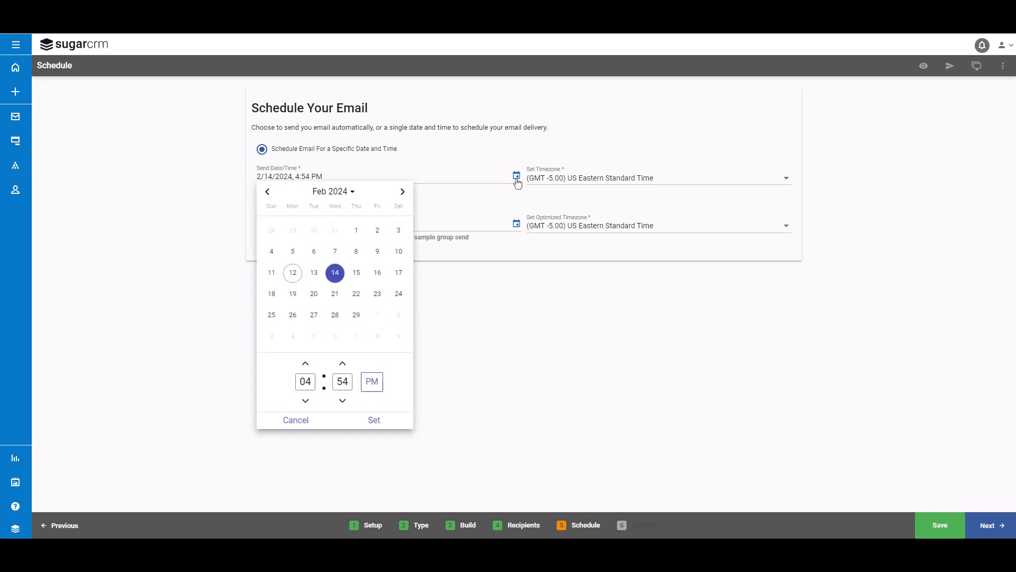
pyautogui.click(350, 191)
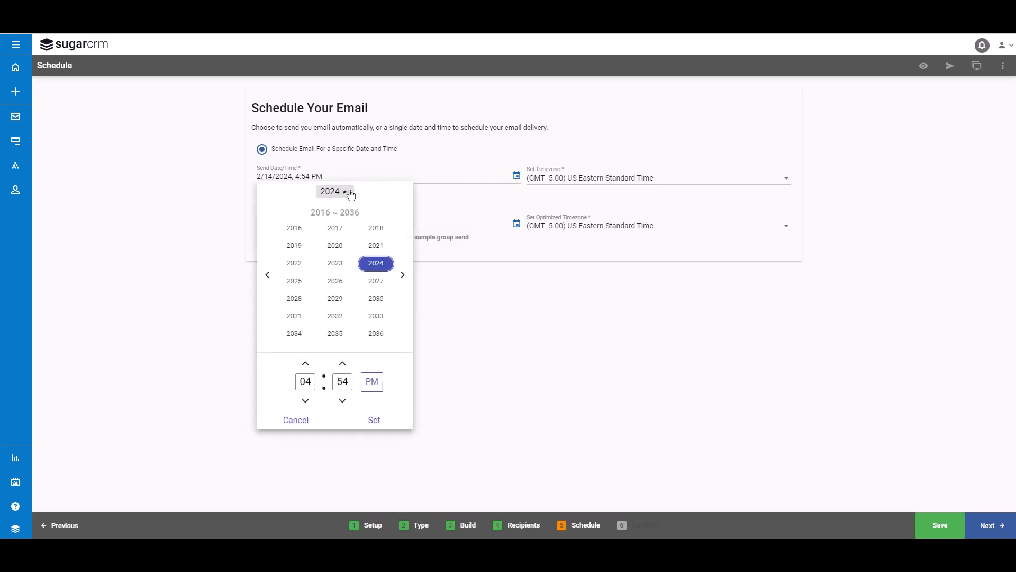
pyautogui.click(372, 265)
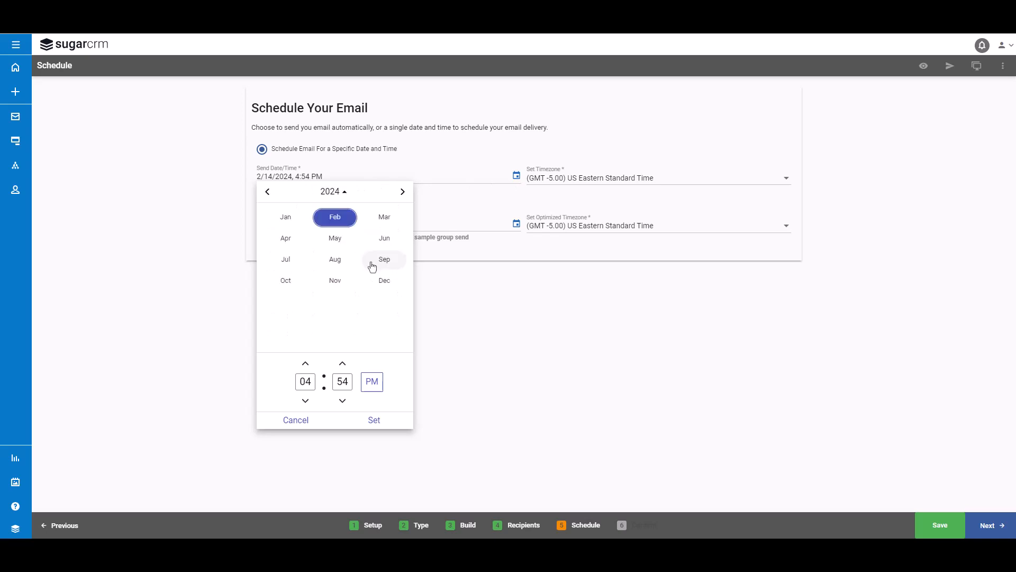
pyautogui.click(385, 222)
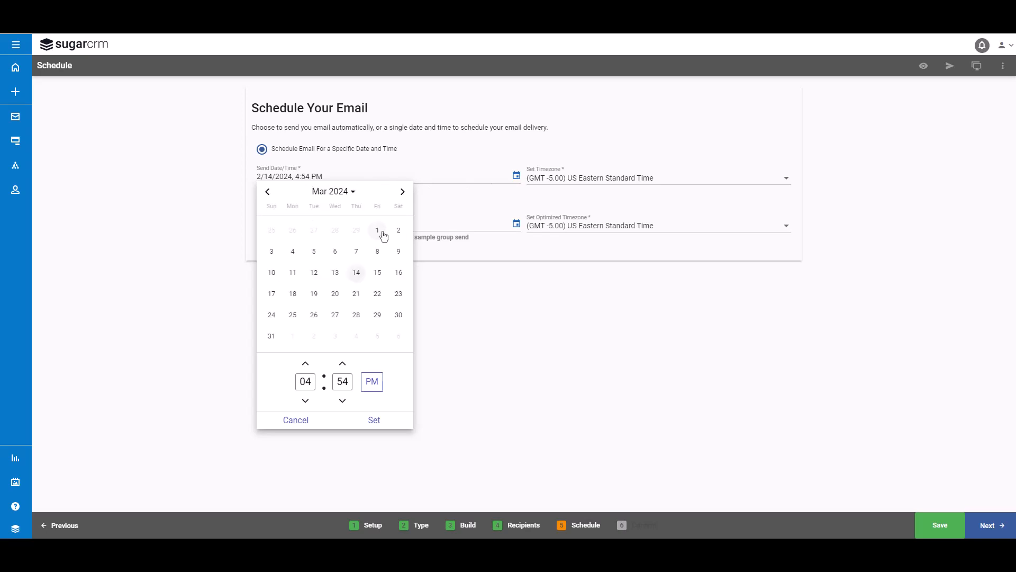
pyautogui.click(378, 231)
# Set the email's send time to 11:00 AM and apply the new send date and time.
pyautogui.moveTo(308, 381); pyautogui.dragTo(294, 381)
pyautogui.write('11')
pyautogui.click(342, 364)
pyautogui.click(343, 365)
pyautogui.click(342, 365)
pyautogui.click(342, 364)
pyautogui.click(306, 402)
pyautogui.click(377, 384)
pyautogui.click(374, 420)
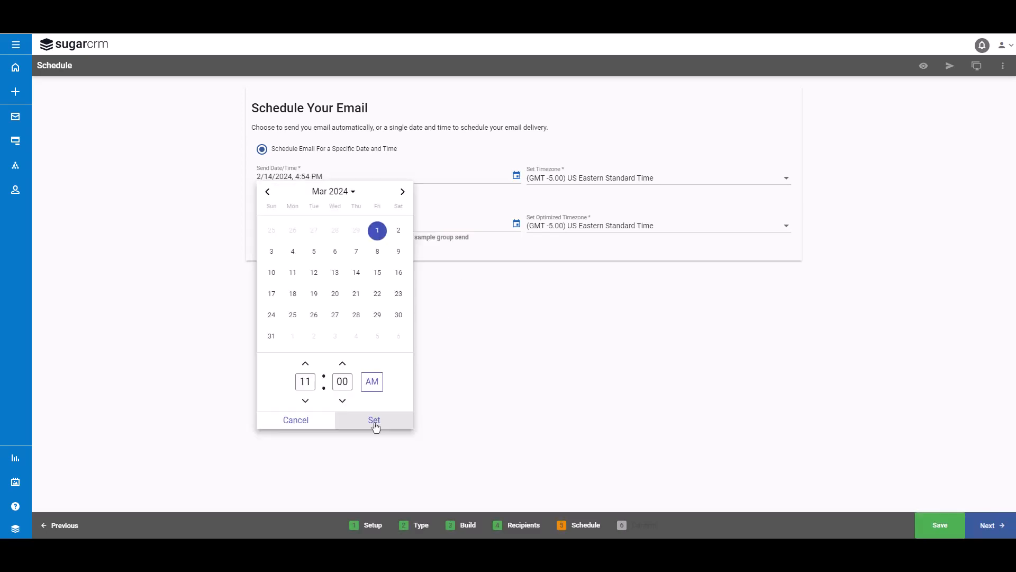
pyautogui.click(375, 421)
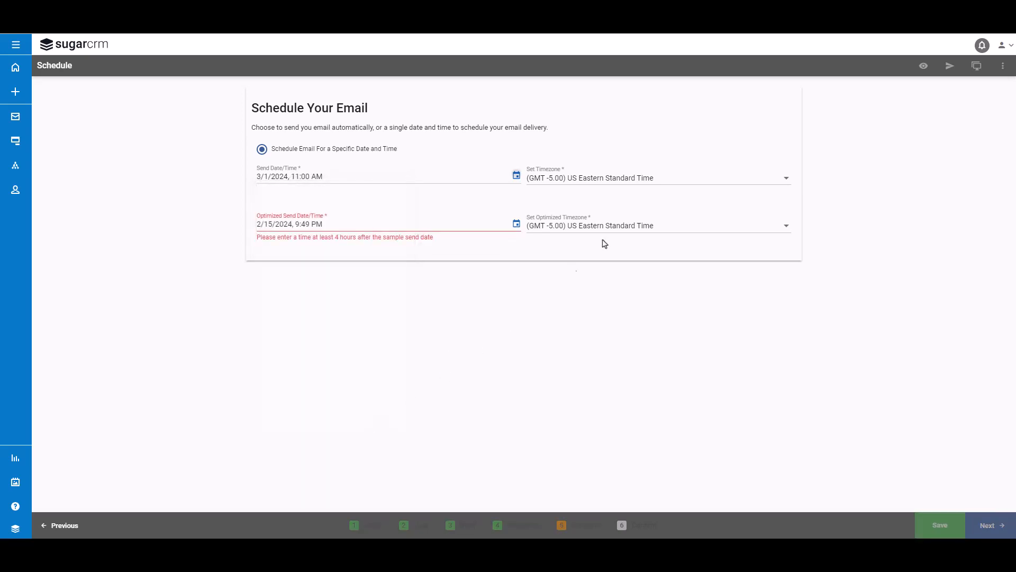
# Check the send timezone choices and the timing requirement under the optimized send date.
pyautogui.click(700, 179)
pyautogui.click(698, 180)
pyautogui.click(258, 238)
pyautogui.moveTo(258, 237); pyautogui.dragTo(445, 243)
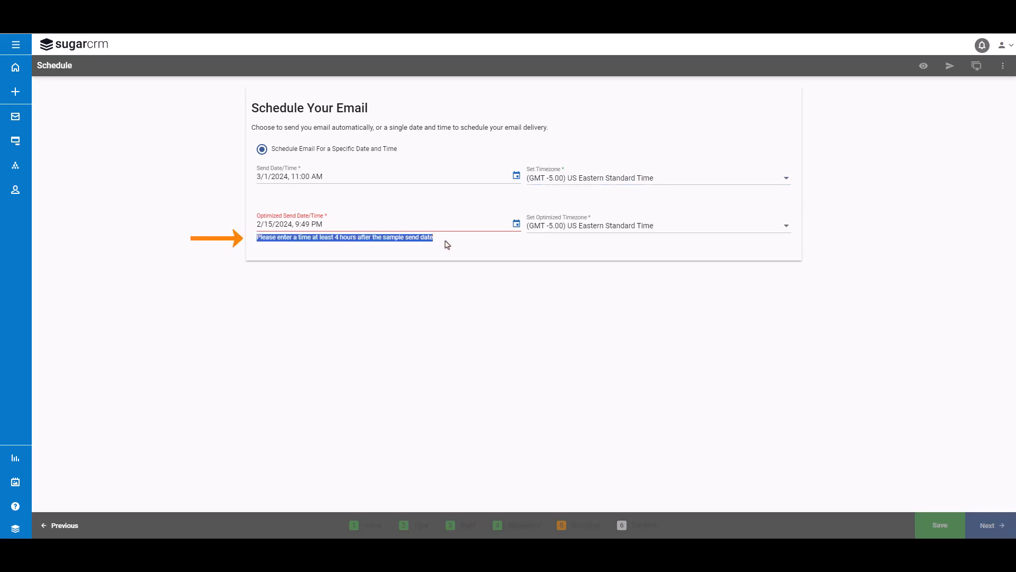
pyautogui.click(487, 251)
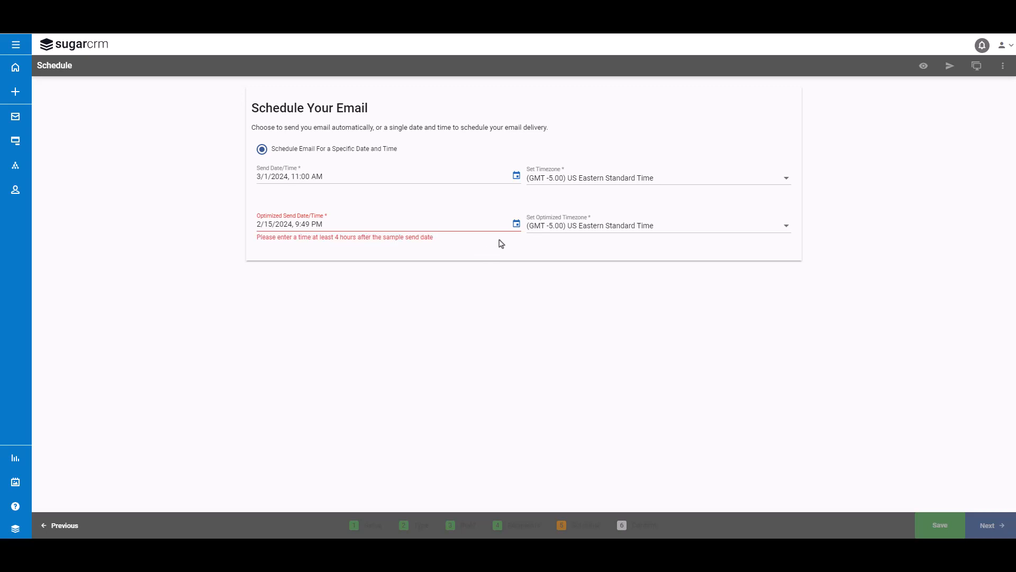
# Set the optimized send date and time to March 2, 2024, 4:00 PM and apply it.
pyautogui.click(515, 225)
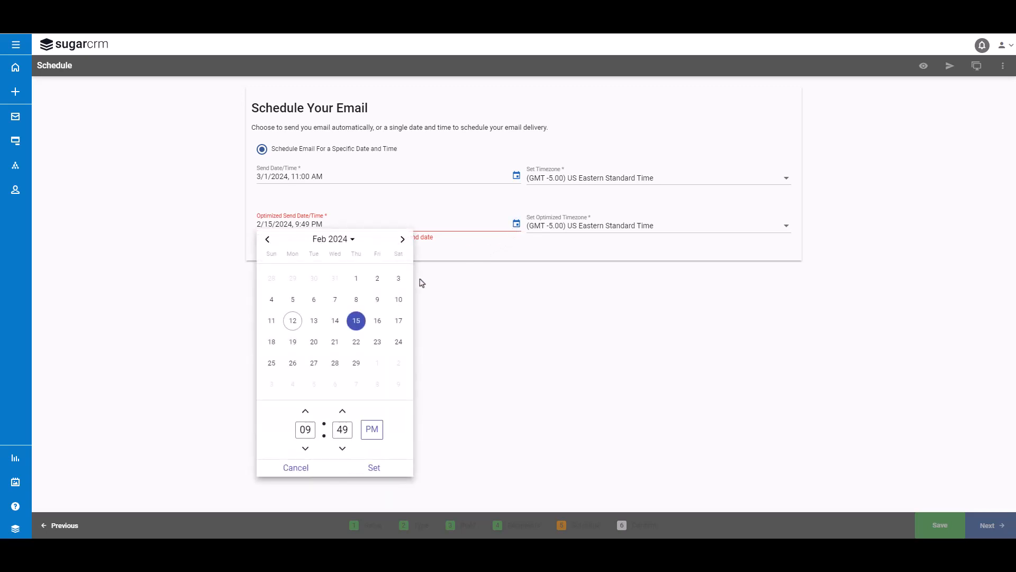
pyautogui.click(378, 279)
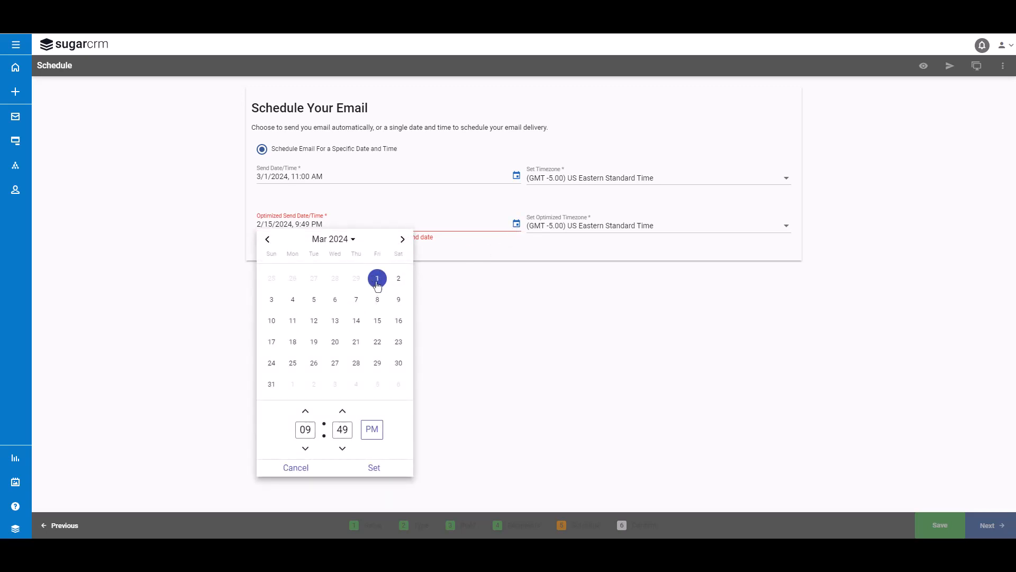
pyautogui.click(343, 411)
pyautogui.click(306, 411)
pyautogui.click(305, 411)
pyautogui.click(306, 411)
pyautogui.click(306, 412)
pyautogui.click(306, 411)
pyautogui.click(306, 411)
pyautogui.click(305, 412)
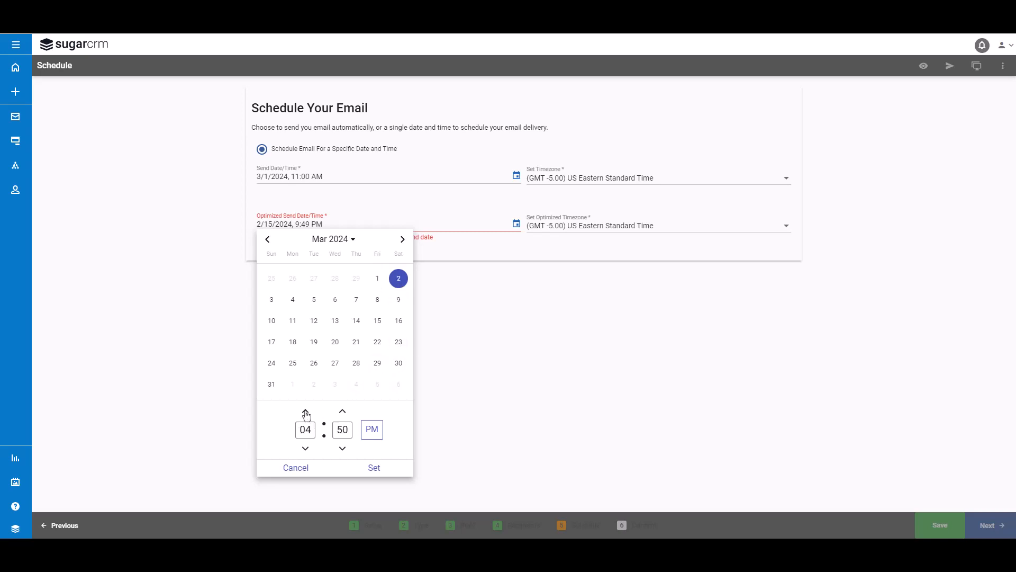
pyautogui.doubleClick(341, 429)
pyautogui.write('00')
pyautogui.click(374, 467)
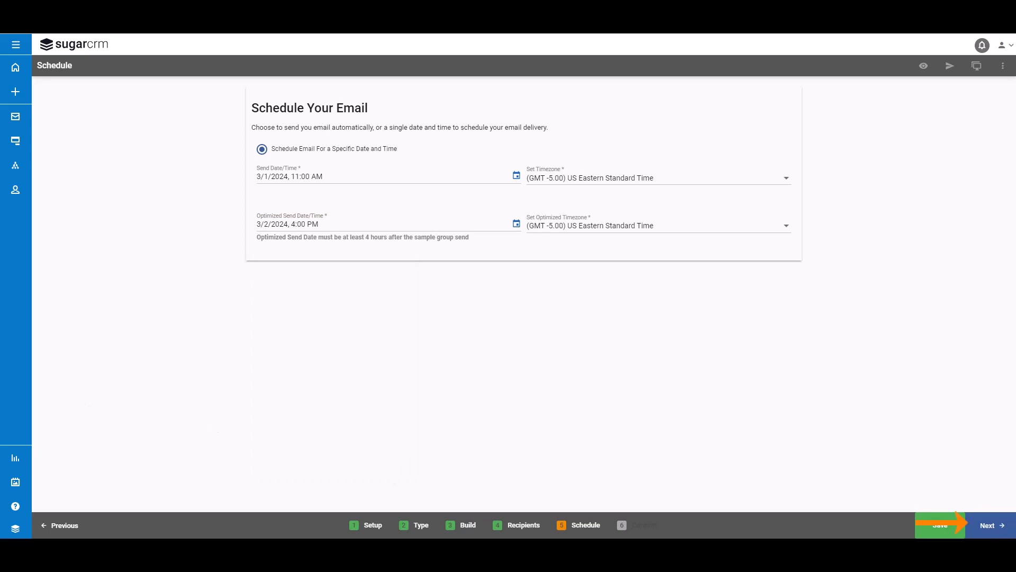
# Proceed to the confirmation stage and calculate the campaign's recipients count.
pyautogui.click(995, 525)
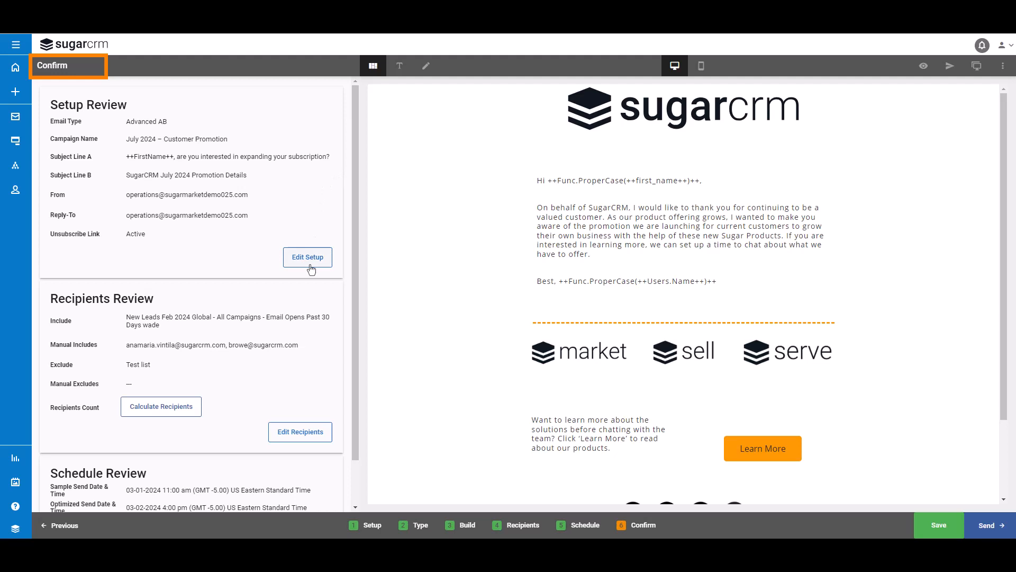
pyautogui.scroll(-1, 317, 344)
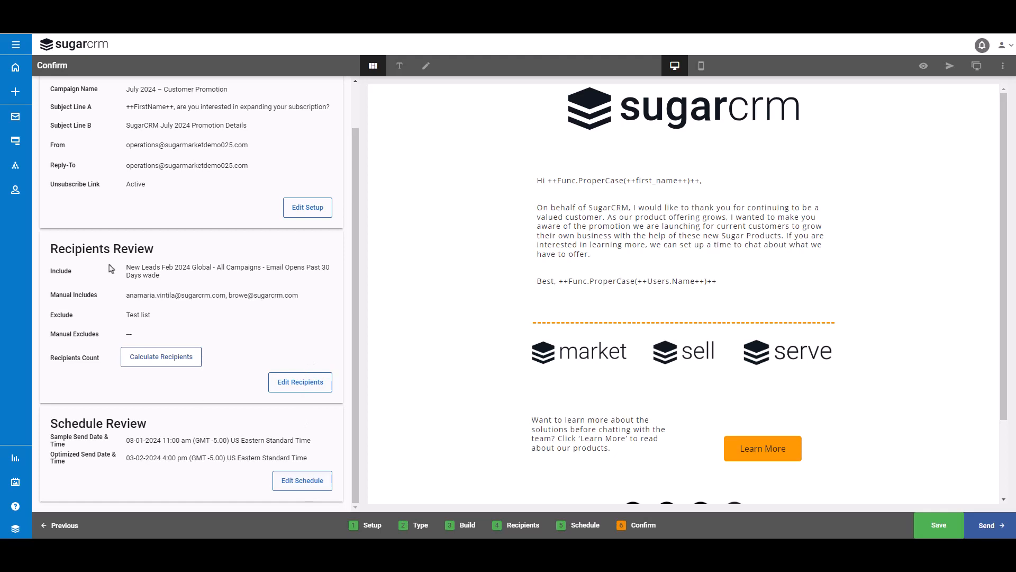
pyautogui.click(173, 363)
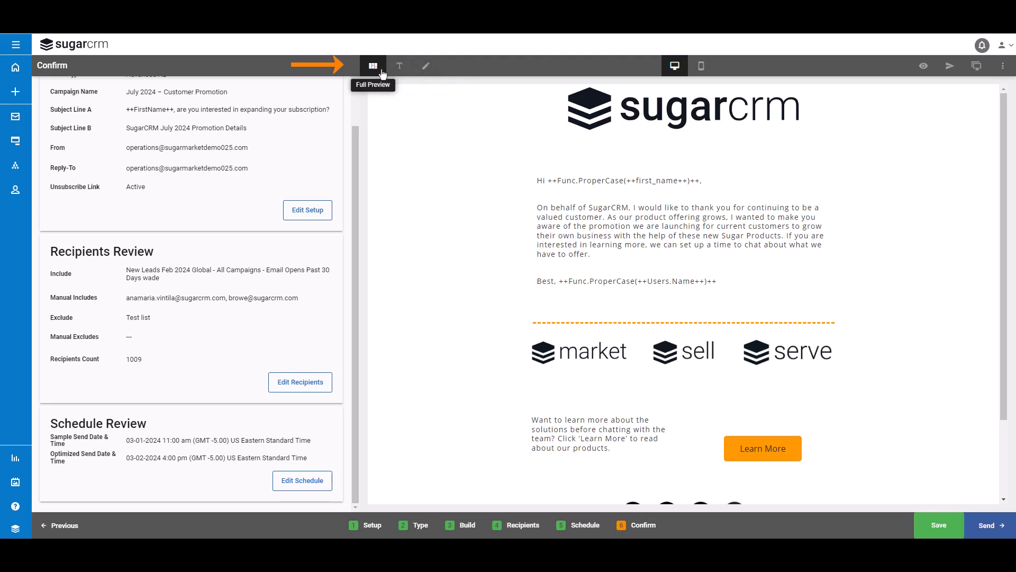
# Compare the email's plain-text version with its full preview, ending on the text version.
pyautogui.click(401, 69)
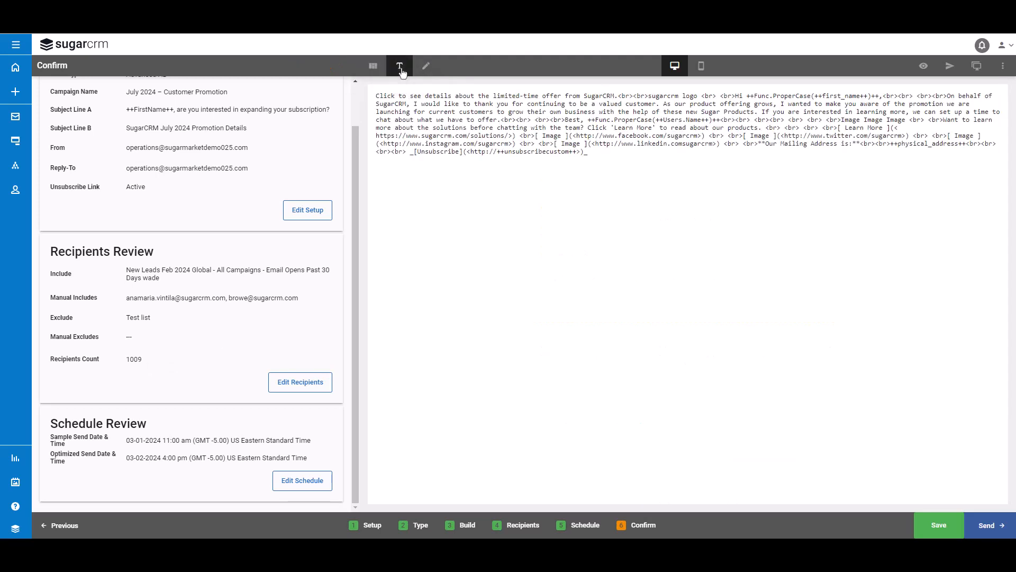
pyautogui.click(373, 66)
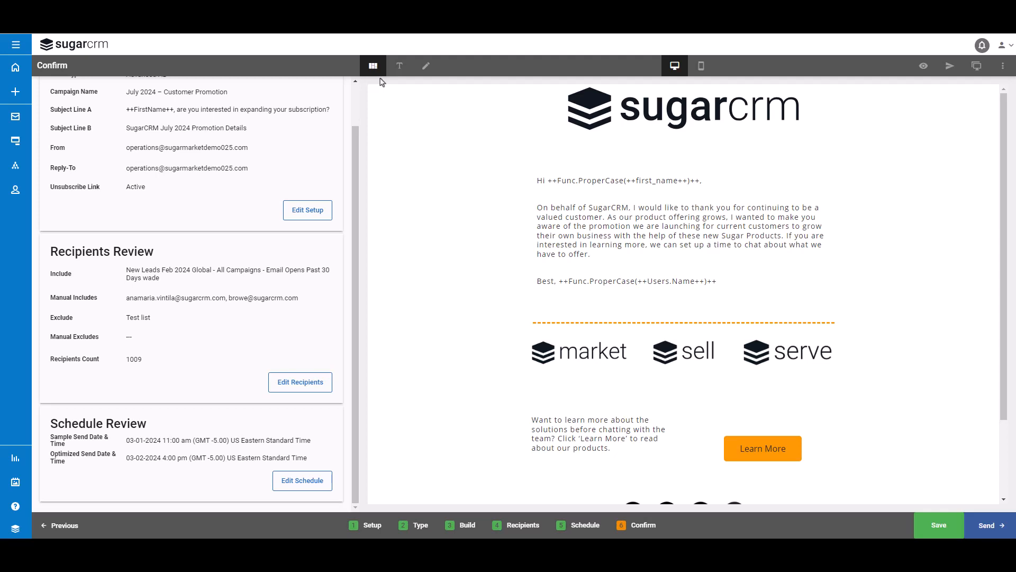
pyautogui.click(400, 68)
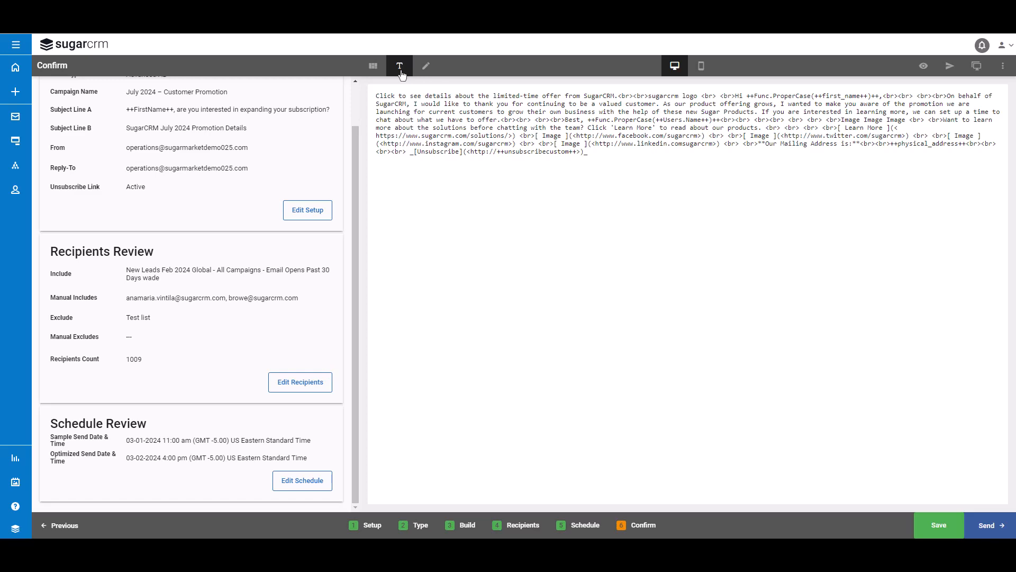
# Open the email's text version for editing and enable manual text editing.
pyautogui.click(426, 66)
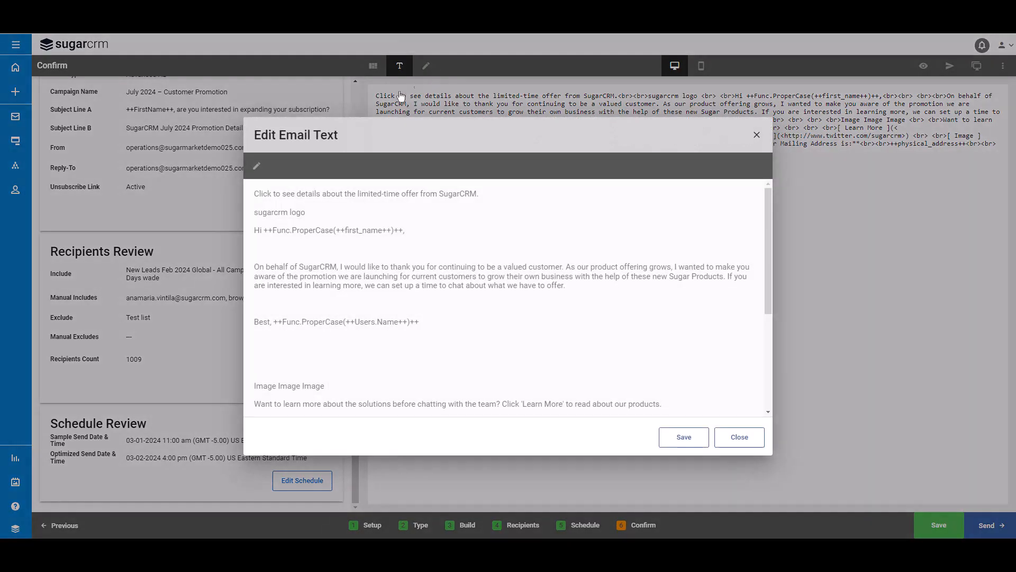
pyautogui.click(257, 169)
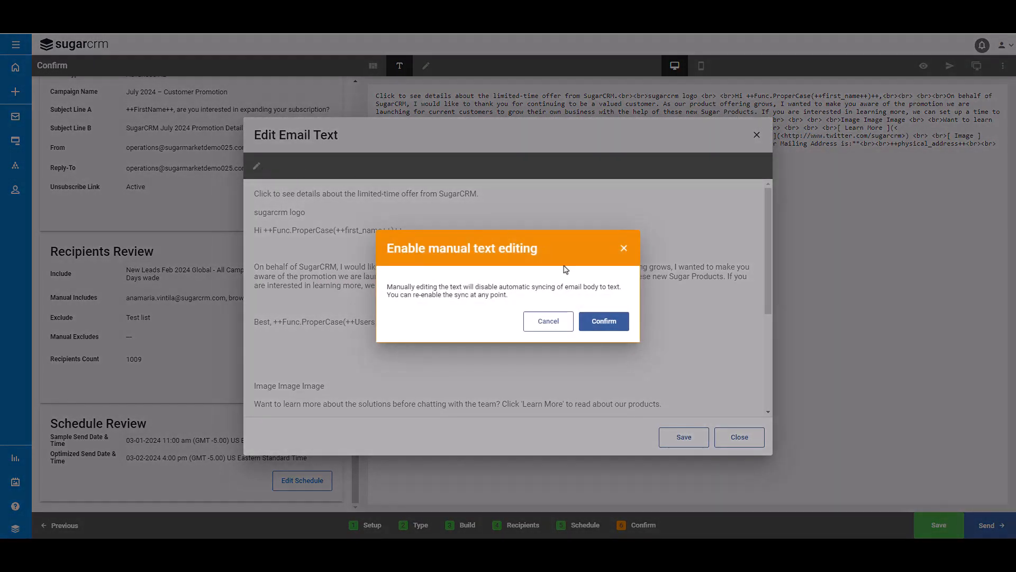
pyautogui.click(603, 320)
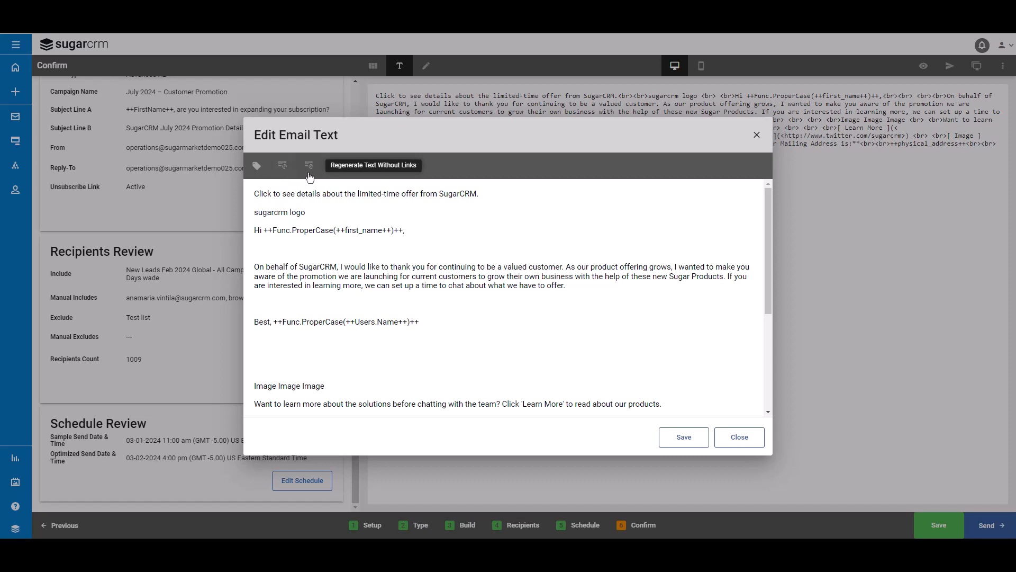
pyautogui.click(309, 176)
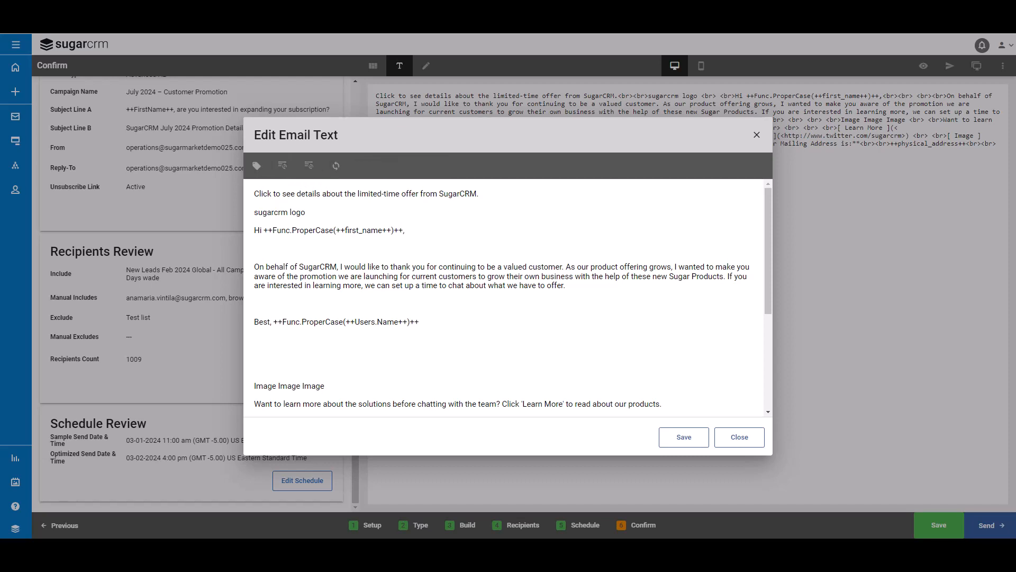
# Remove extra blank lines around the main paragraph and closing, and delete the "Image Image Image" placeholder line from the email text.
pyautogui.scroll(-4, 753, 270)
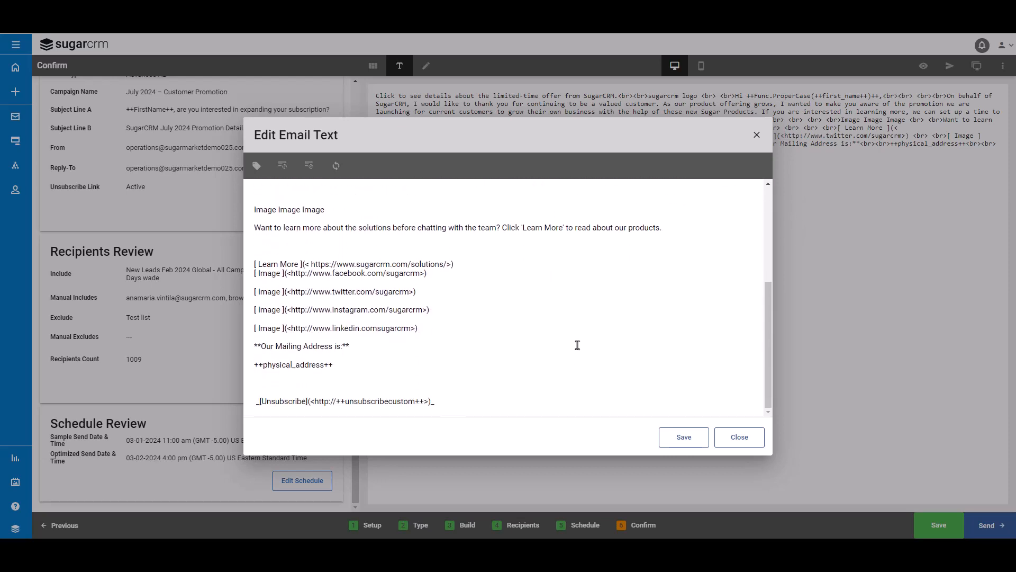
pyautogui.scroll(3, 575, 347)
pyautogui.click(264, 247)
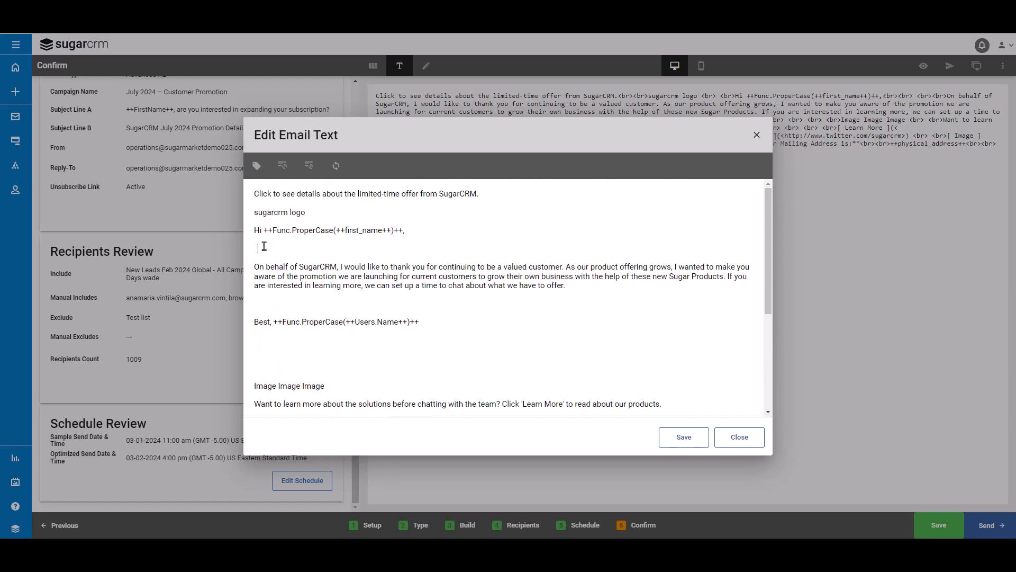
pyautogui.press('BackSpace')
pyautogui.click(269, 297)
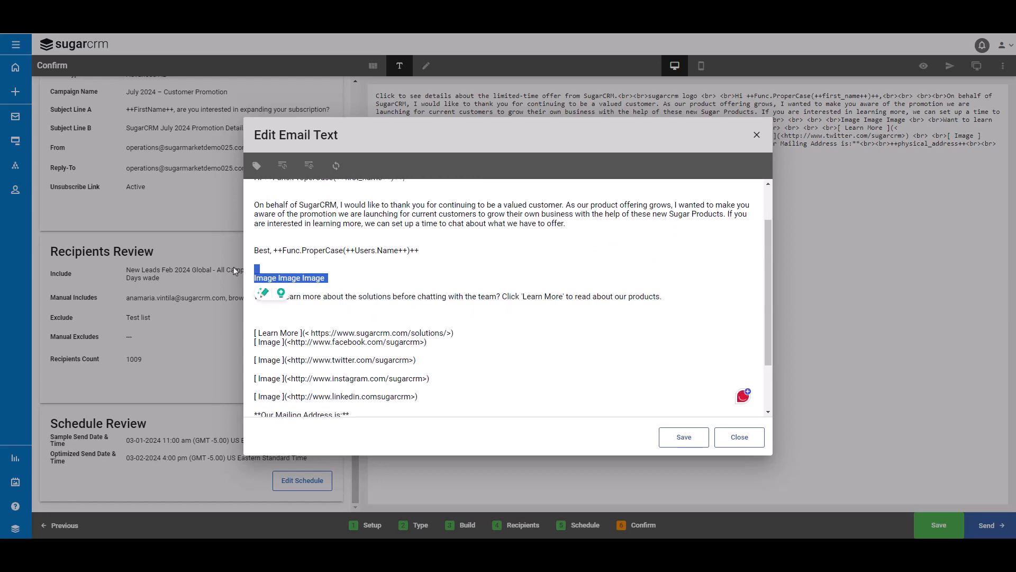
pyautogui.press('BackSpace')
pyautogui.press('BackSpace')
pyautogui.press('BackSpace')
# Delete the Learn More link and the four social media image links, along with leftover blank lines.
pyautogui.moveTo(422, 371); pyautogui.dragTo(244, 299)
pyautogui.press('BackSpace')
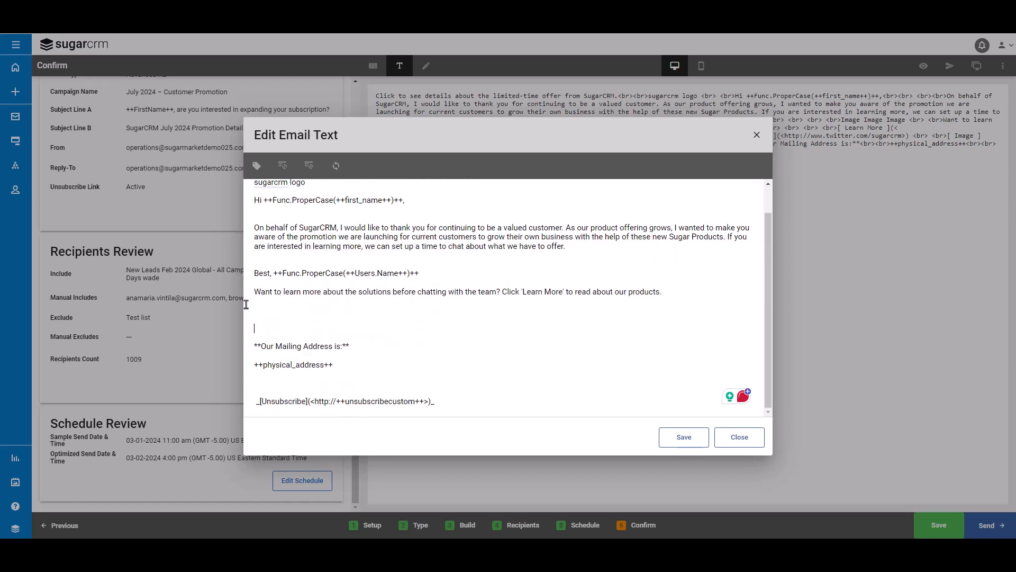
pyautogui.press('BackSpace')
pyautogui.press('BackSpace')
# Remove the extra blank lines above the mailing address heading and the unsubscribe link, and save the email text.
pyautogui.click(265, 387)
pyautogui.press('BackSpace')
pyautogui.press('BackSpace')
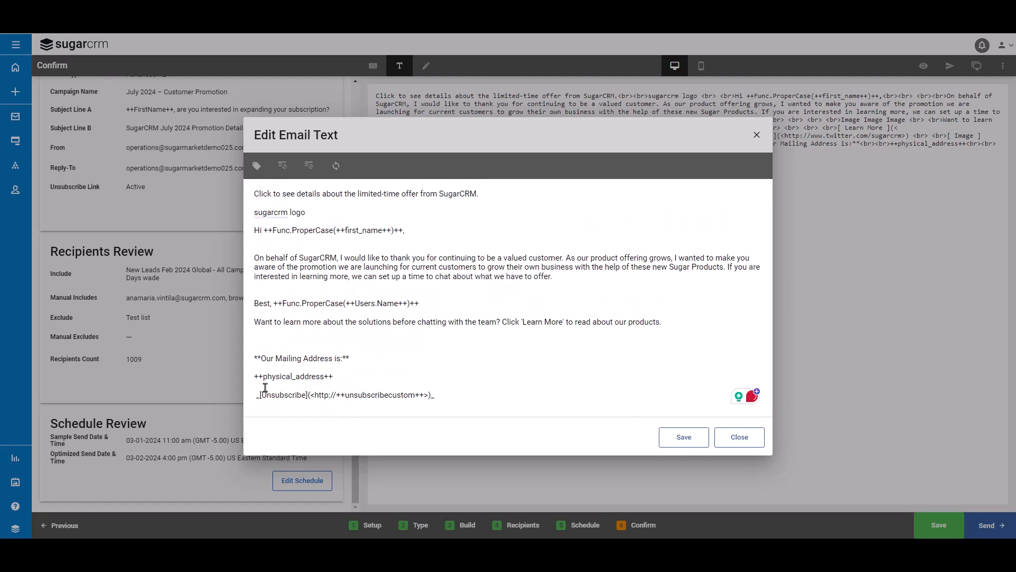
pyautogui.click(267, 341)
pyautogui.press('BackSpace')
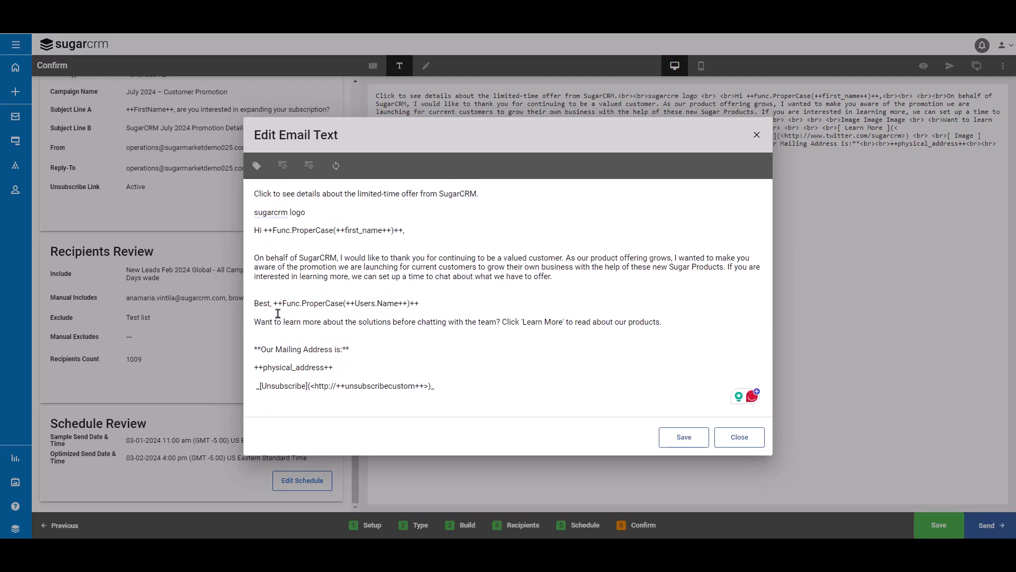
pyautogui.click(682, 446)
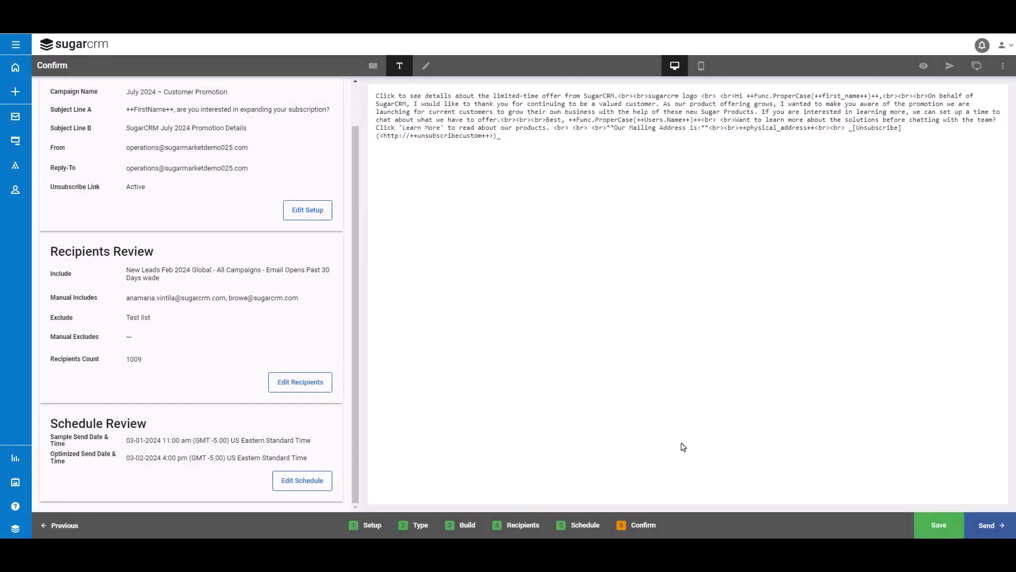
# Return to the full email preview and view the additional campaign actions.
pyautogui.click(373, 66)
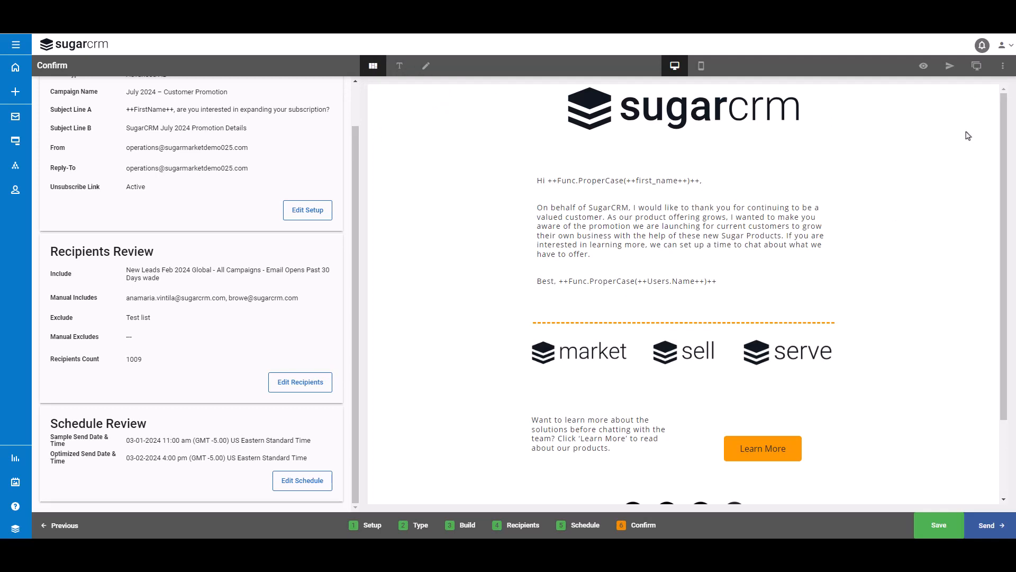
pyautogui.click(1003, 66)
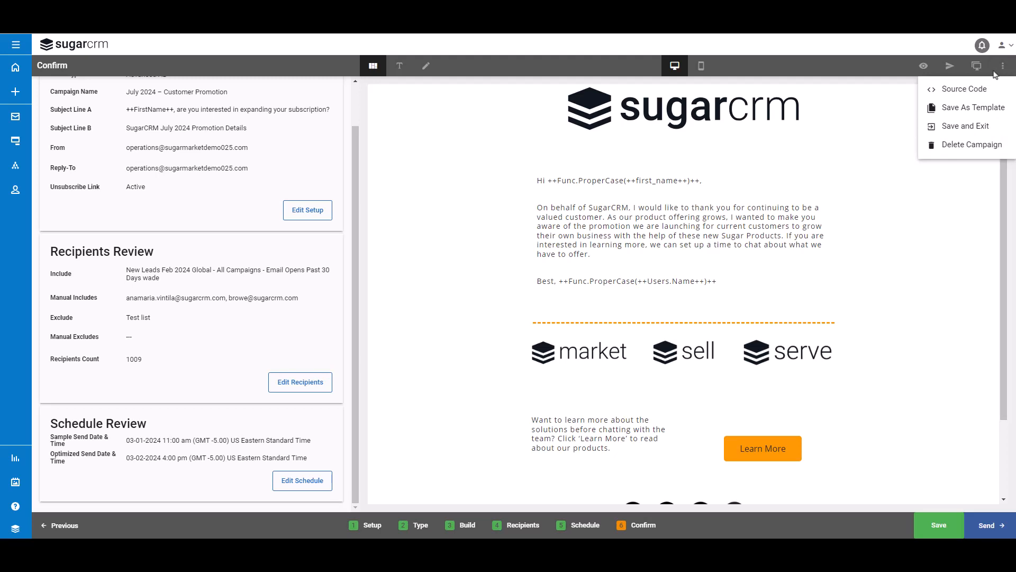
# Launch the scheduled email, confirming that recipients have given consent or have legitimate interest, and close the completion message.
pyautogui.click(994, 525)
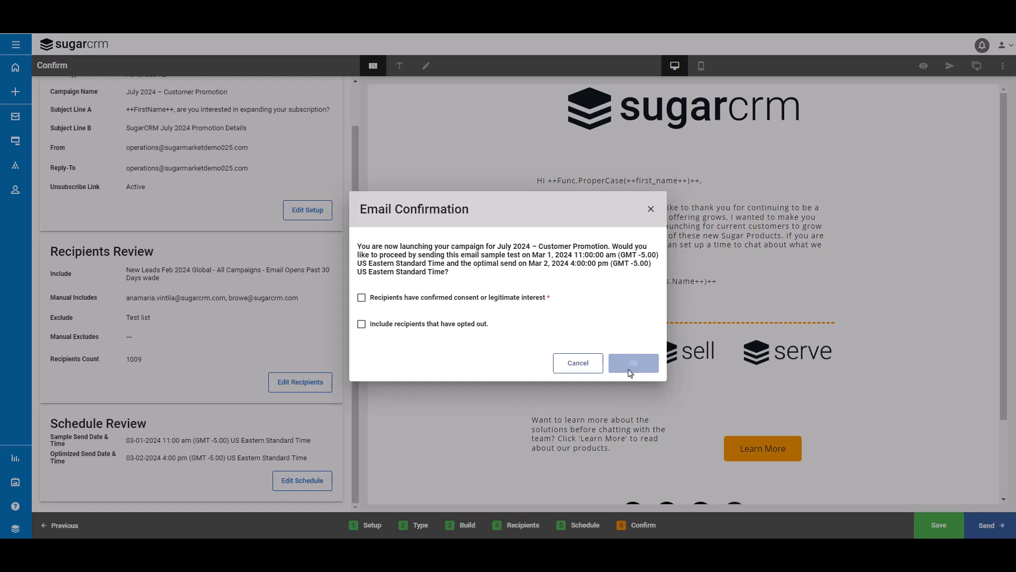
pyautogui.click(361, 298)
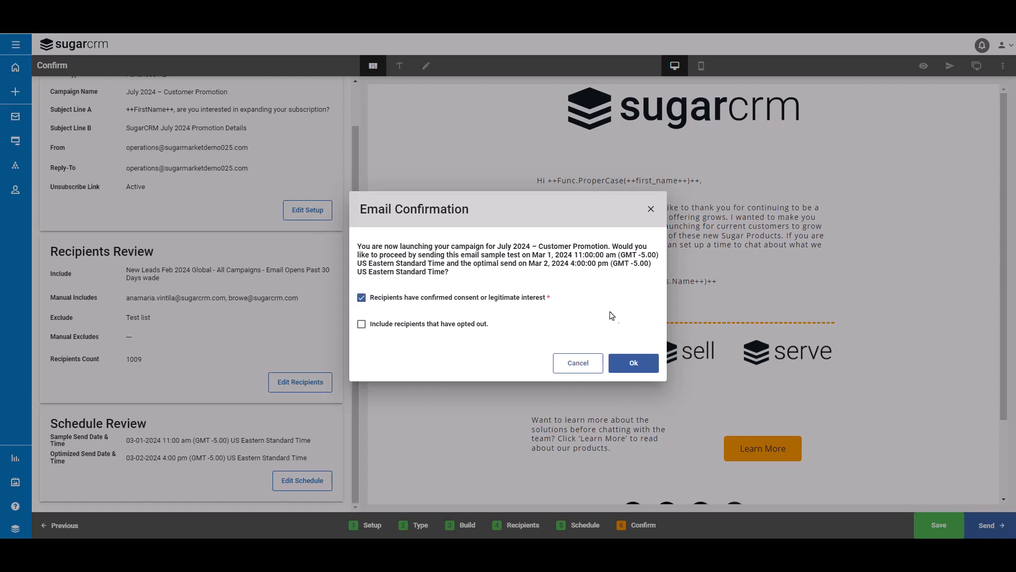
pyautogui.click(644, 365)
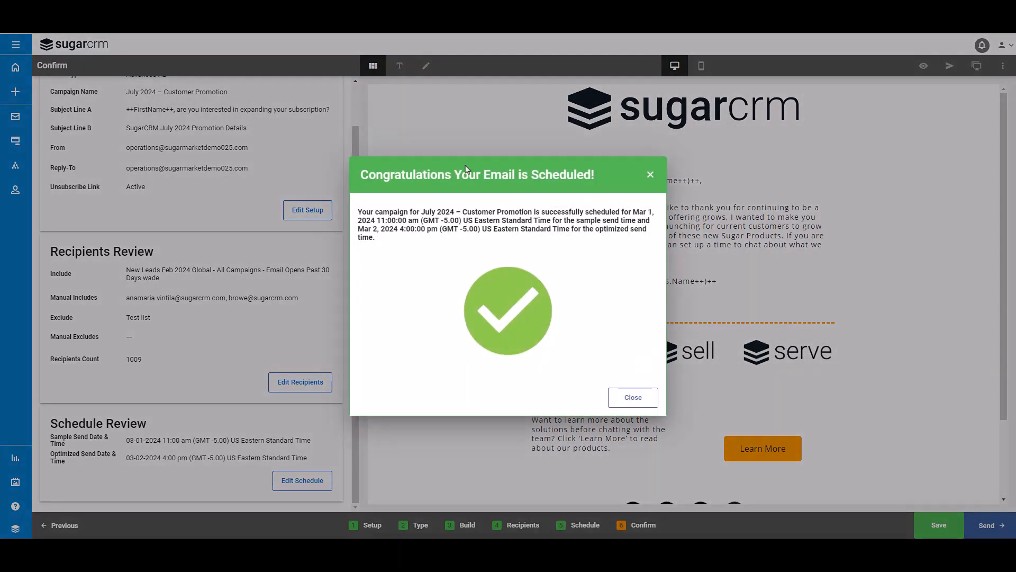
pyautogui.click(633, 397)
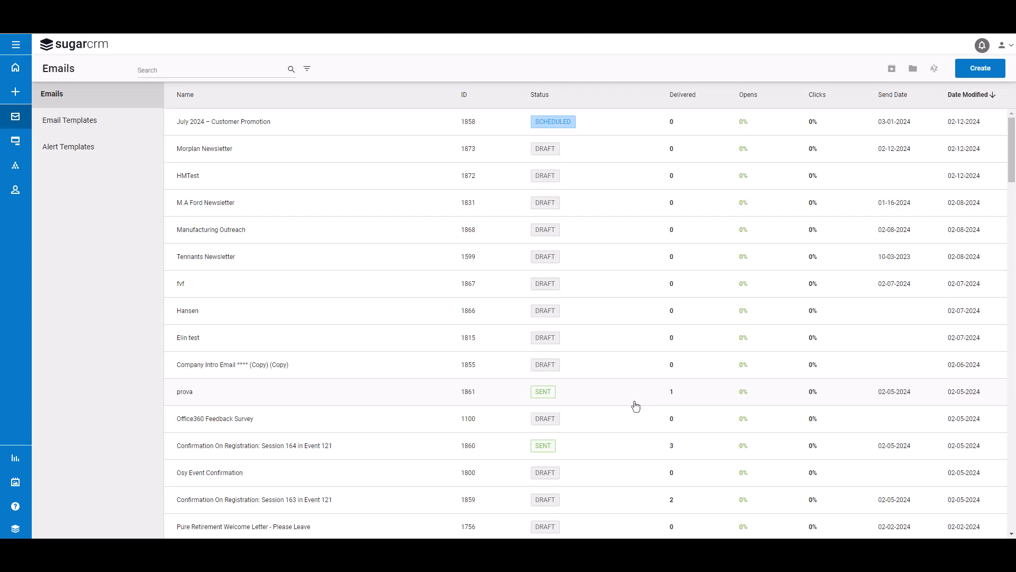
# Unschedule the July 2024 – Customer Promotion email from the emails list and confirm the change.
pyautogui.click(345, 128)
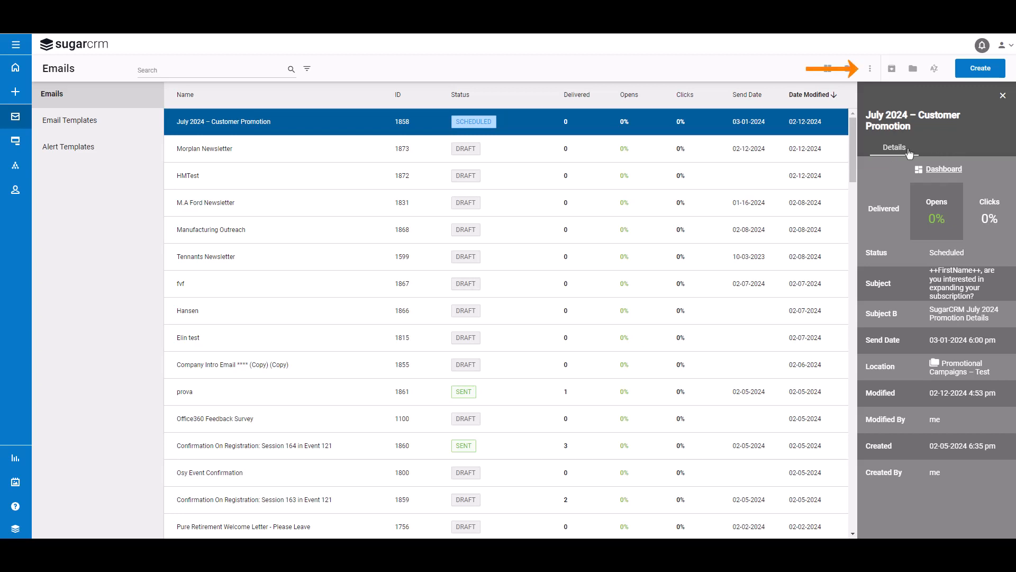
pyautogui.click(870, 69)
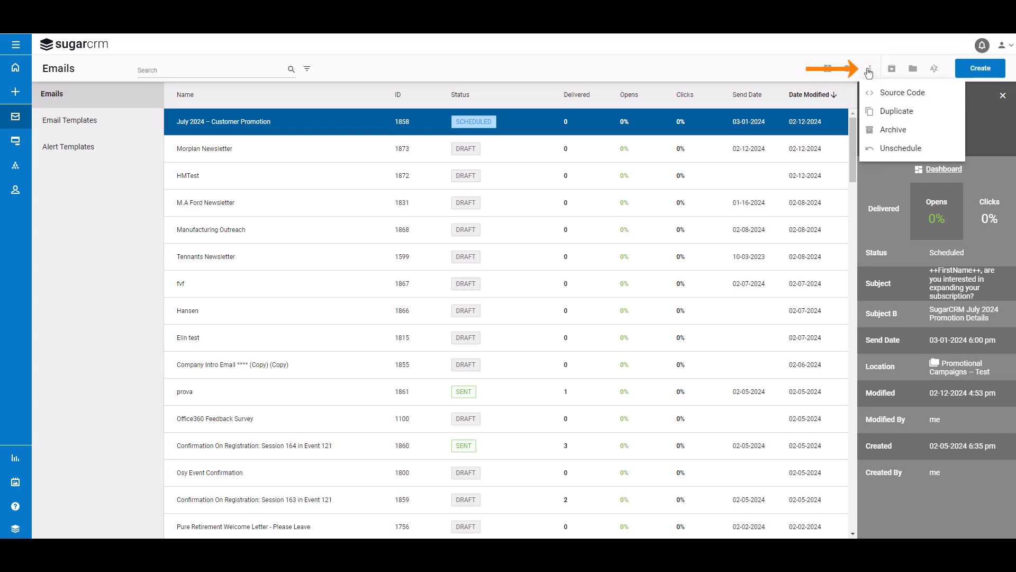
pyautogui.click(903, 149)
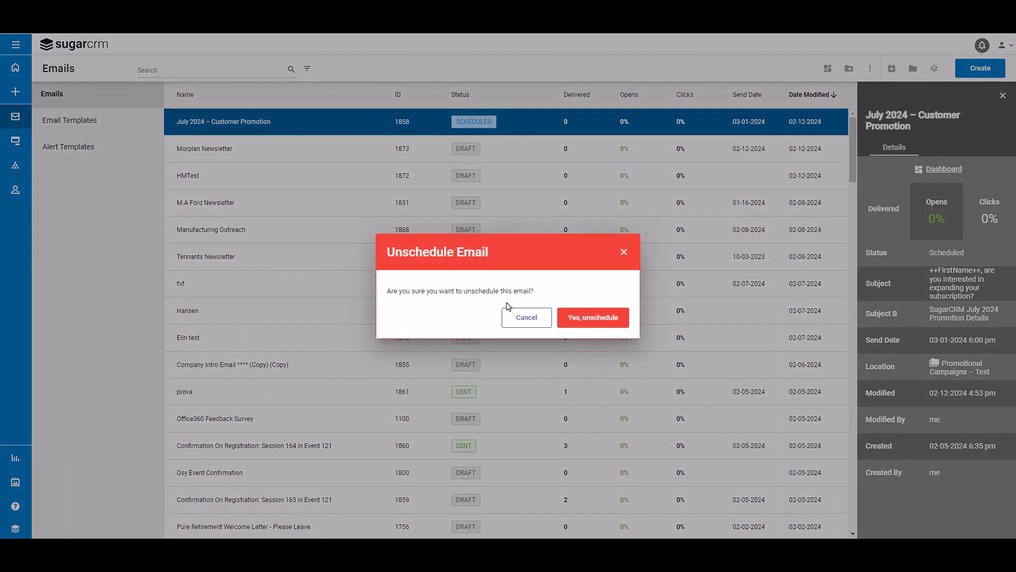
pyautogui.click(571, 320)
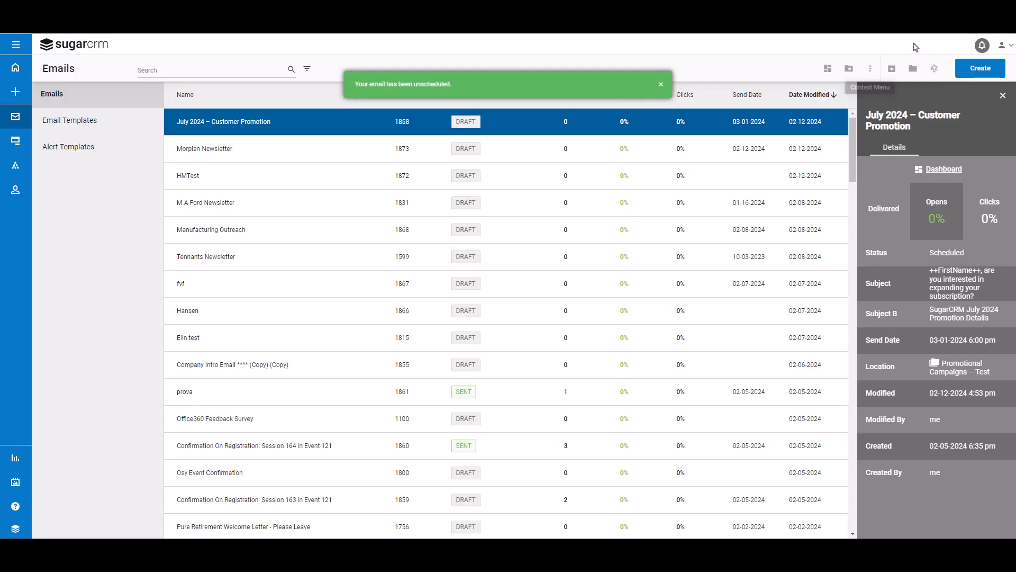
pyautogui.click(869, 69)
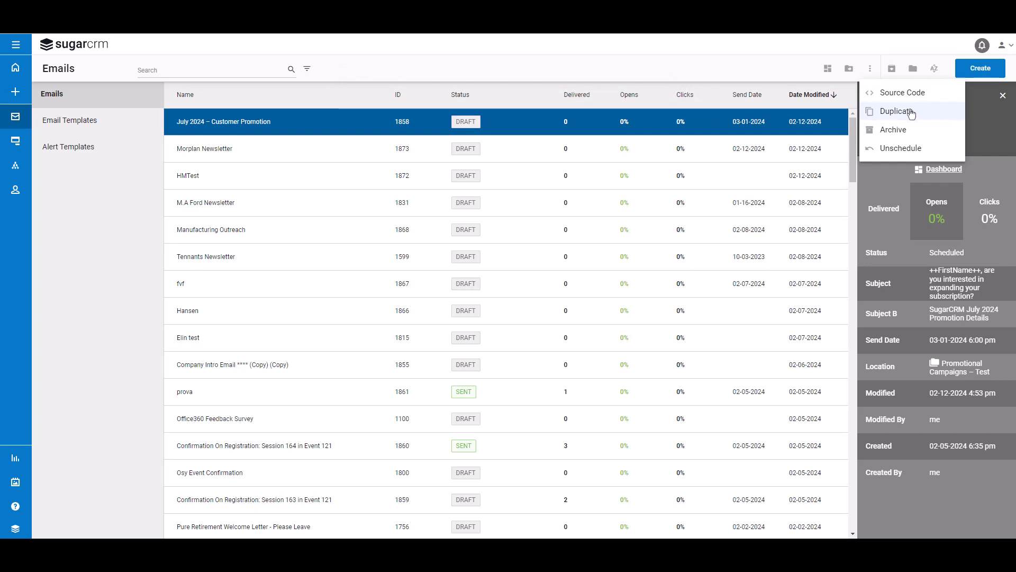
pyautogui.click(873, 70)
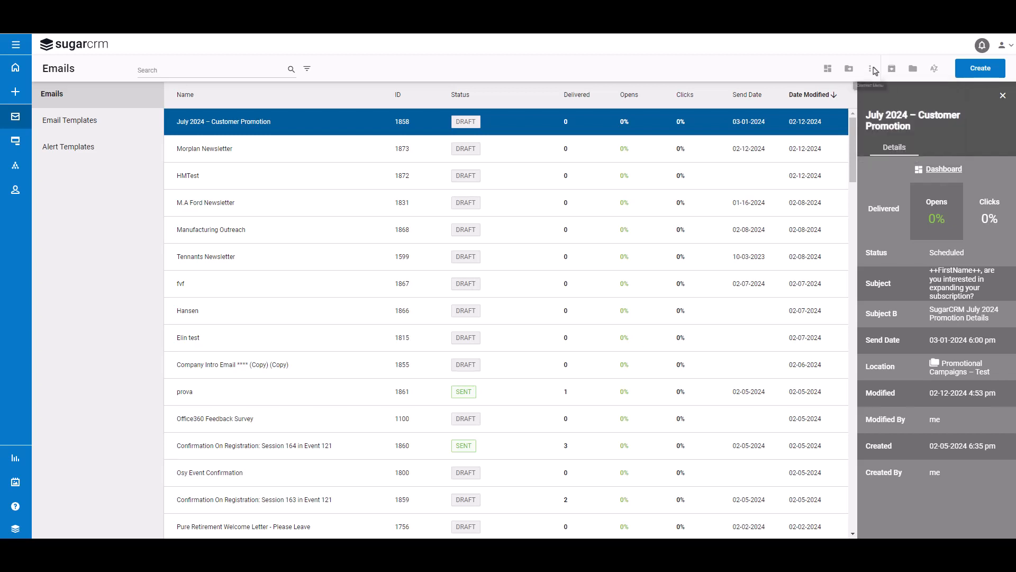